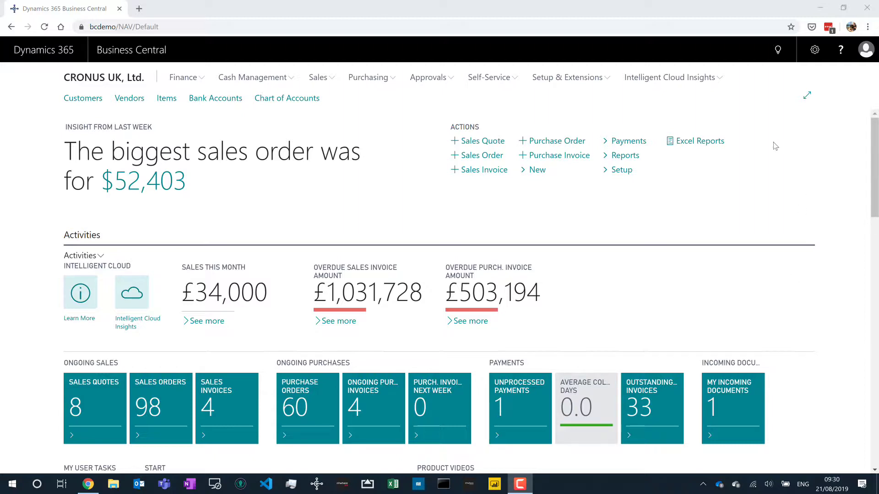
# - Open the Balance Sheet report from the Financial Statements reports list
pyautogui.click(633, 160)
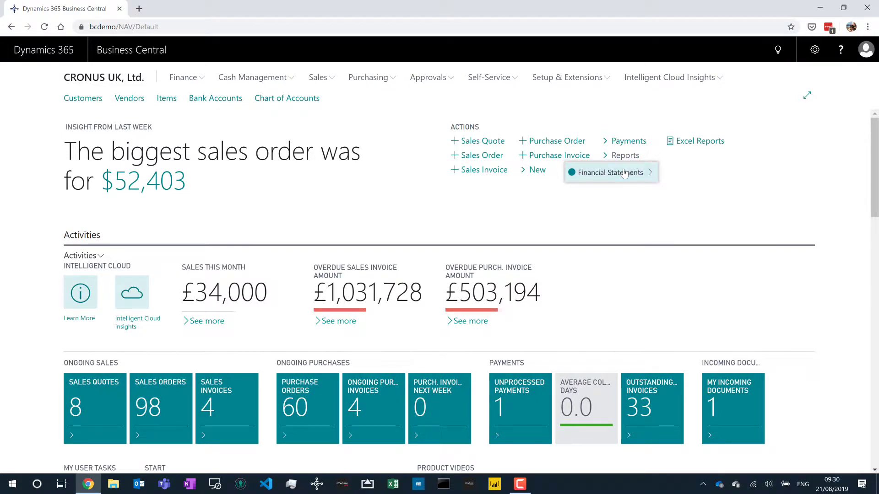
pyautogui.click(618, 183)
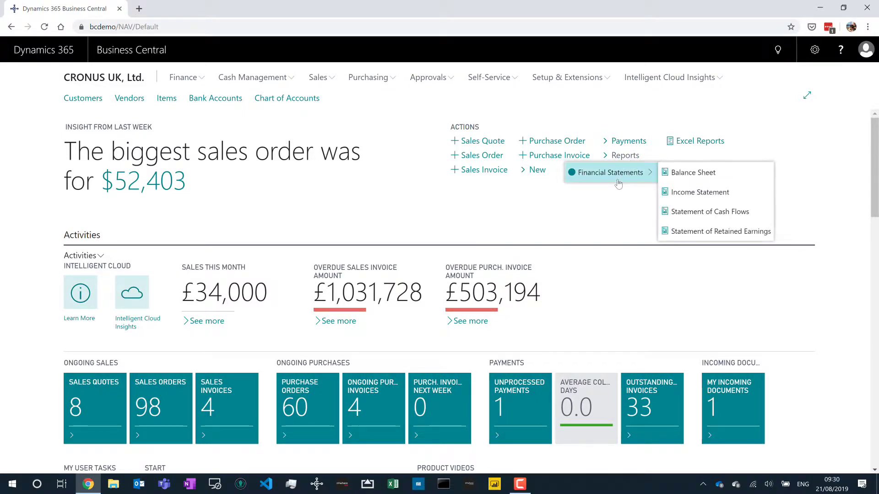
pyautogui.click(689, 180)
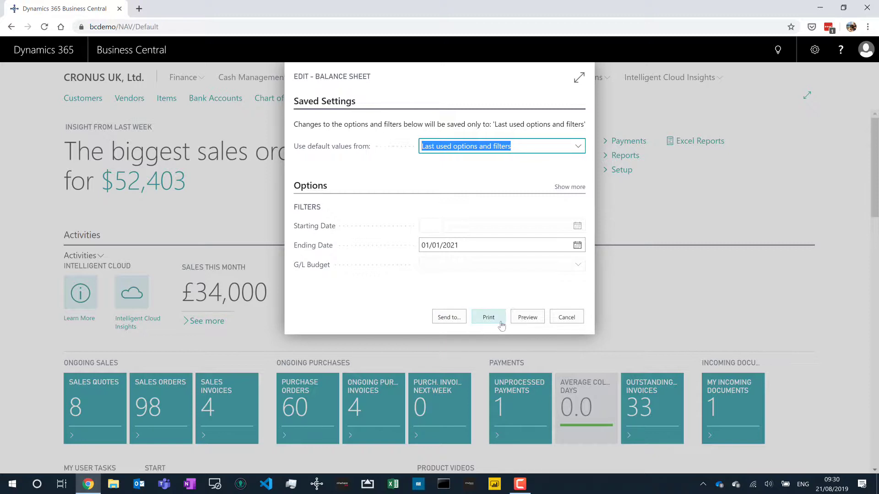
# - Preview the two-page Balance Sheet, go to page 2 and back, then close the viewer
pyautogui.click(527, 317)
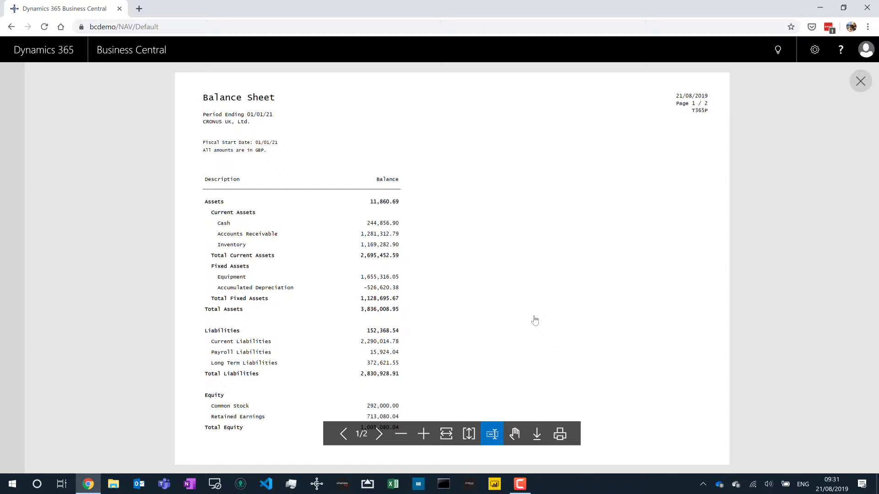
pyautogui.click(378, 434)
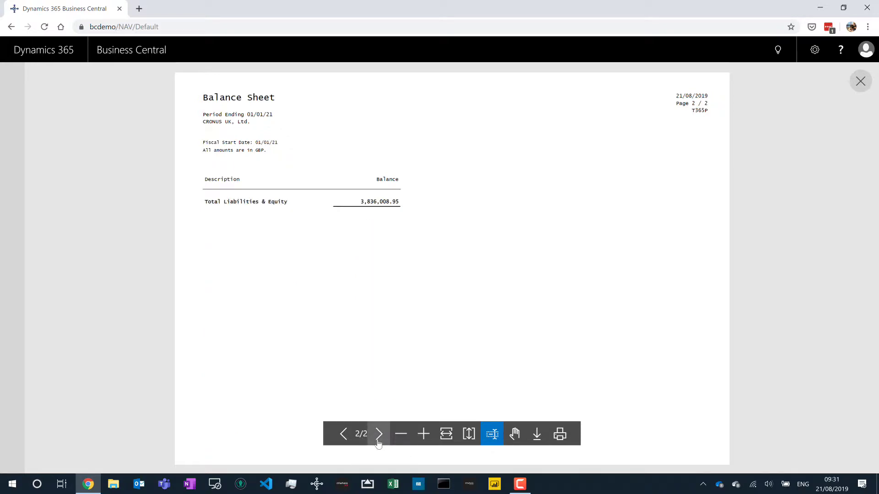
pyautogui.click(343, 436)
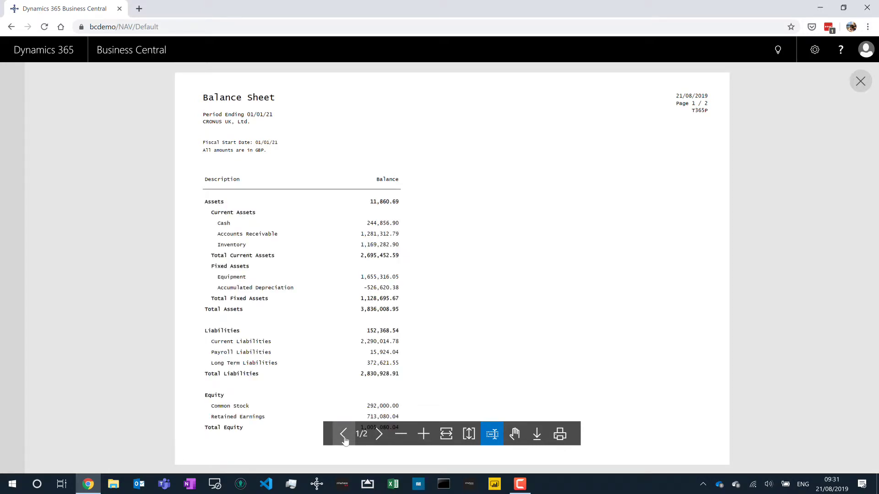
pyautogui.click(861, 83)
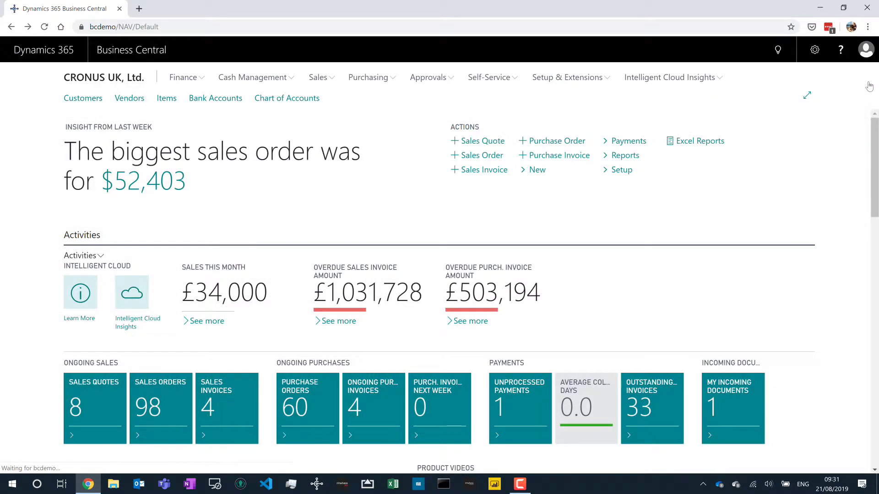
# - Find the Inventory Valuation report by searching 'inventory val' and preview it for 01/01/2020–01/01/2021
pyautogui.click(780, 60)
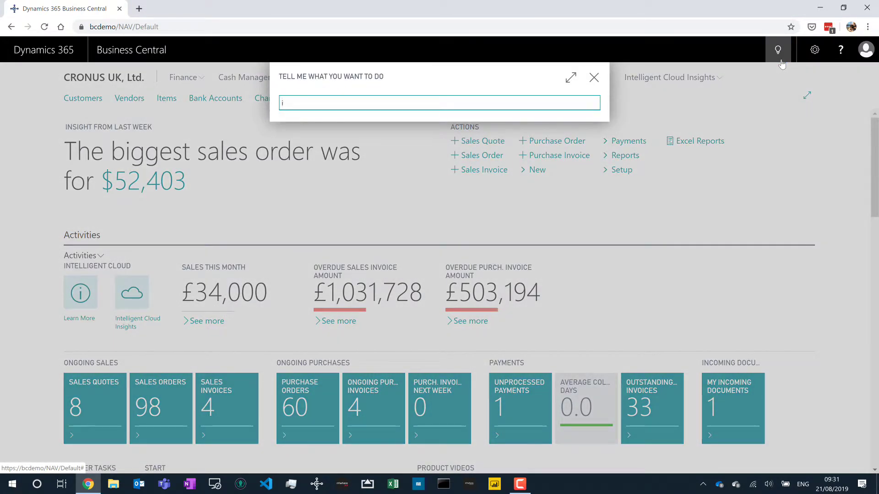
pyautogui.write('inventoy val')
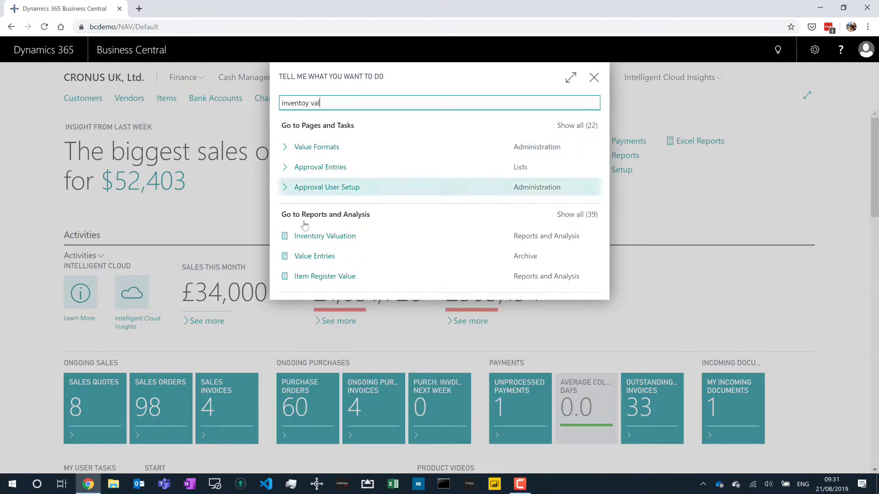
pyautogui.click(329, 243)
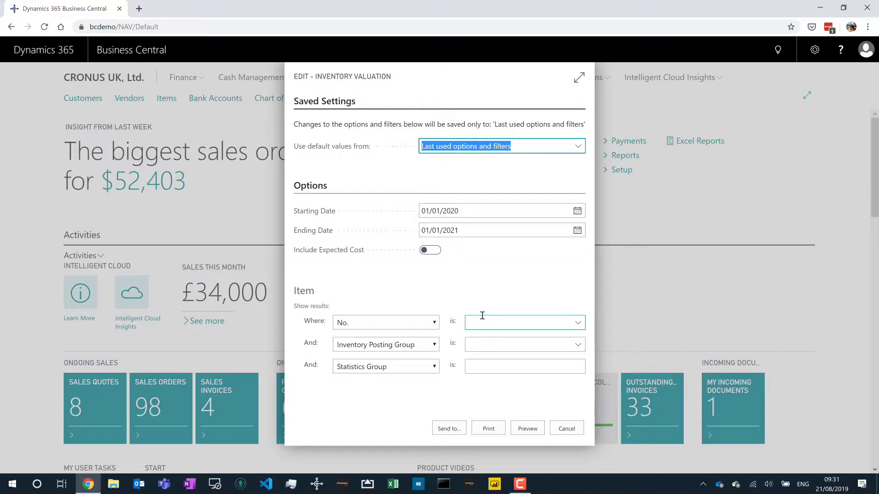
pyautogui.click(525, 427)
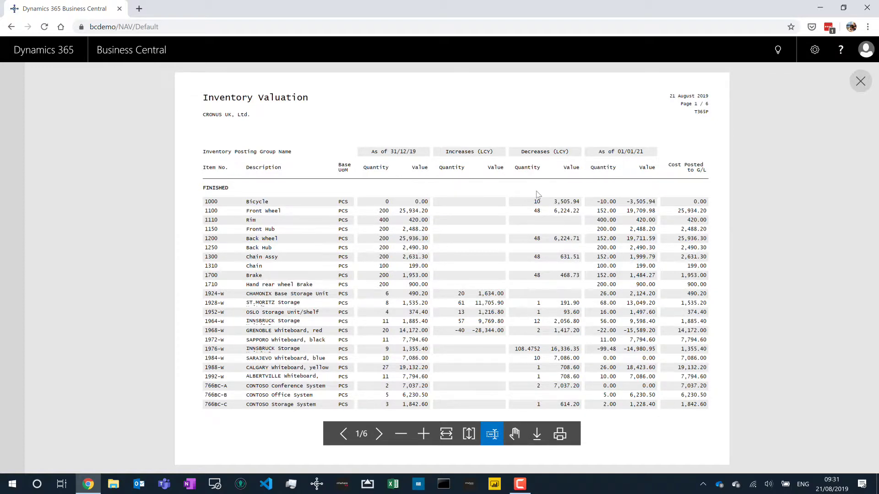
# - Page through the Inventory Valuation preview to page 3 and back to page 1, then close it
pyautogui.click(379, 432)
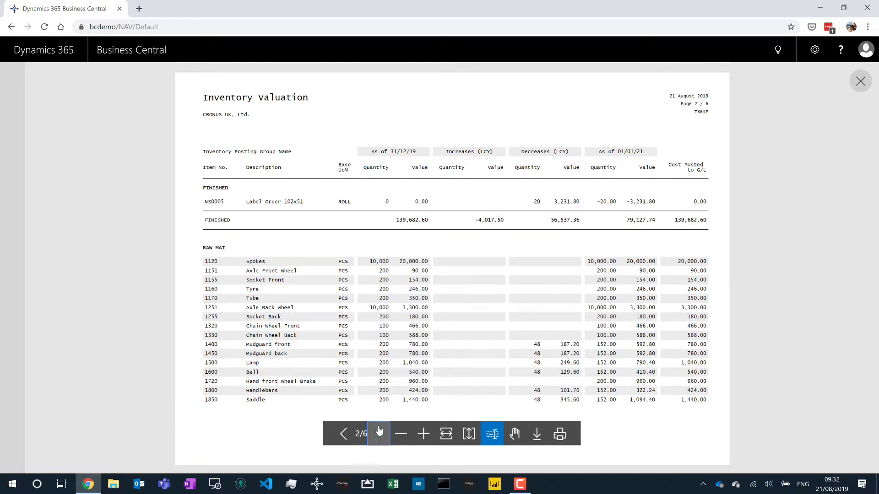
pyautogui.click(379, 431)
pyautogui.click(344, 435)
pyautogui.click(344, 436)
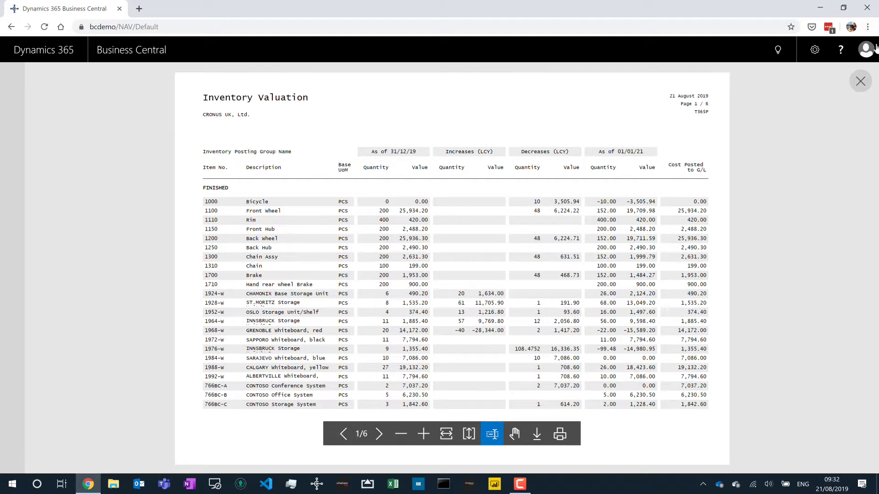
pyautogui.click(861, 82)
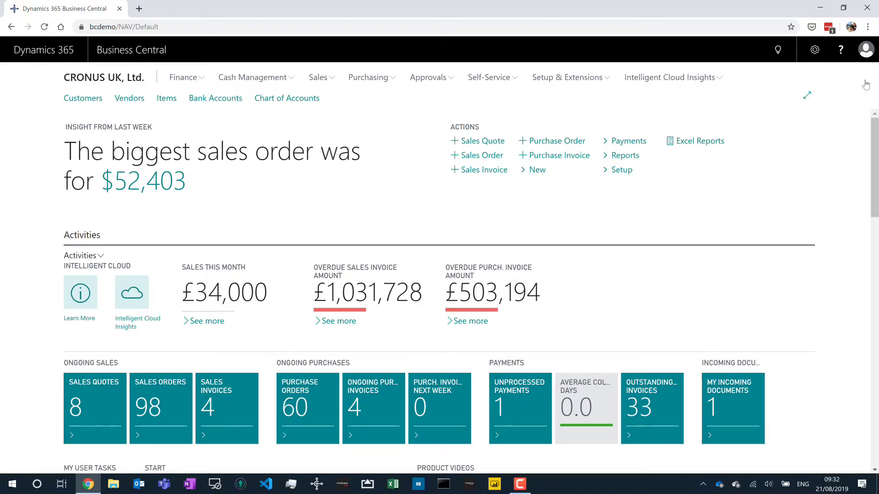
# - Search for 'posted sales inv' and open the Posted Sales Invoices list
pyautogui.click(768, 55)
pyautogui.write('posted sales inv')
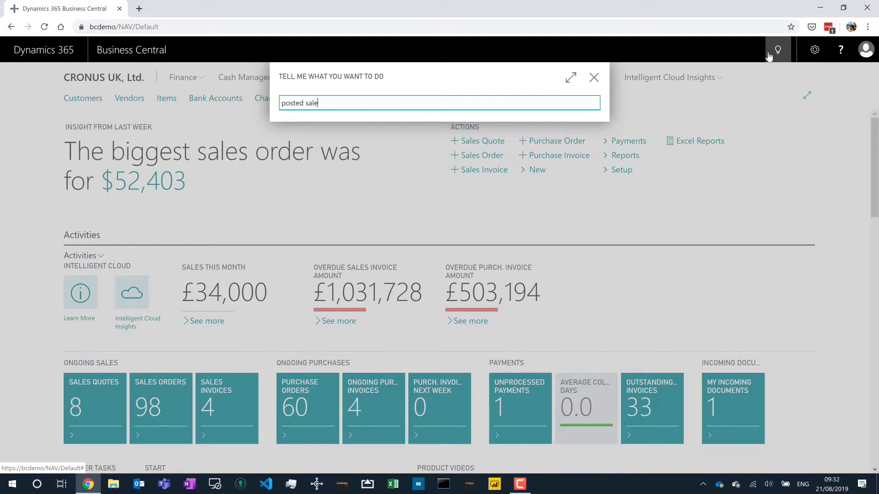
pyautogui.click(315, 339)
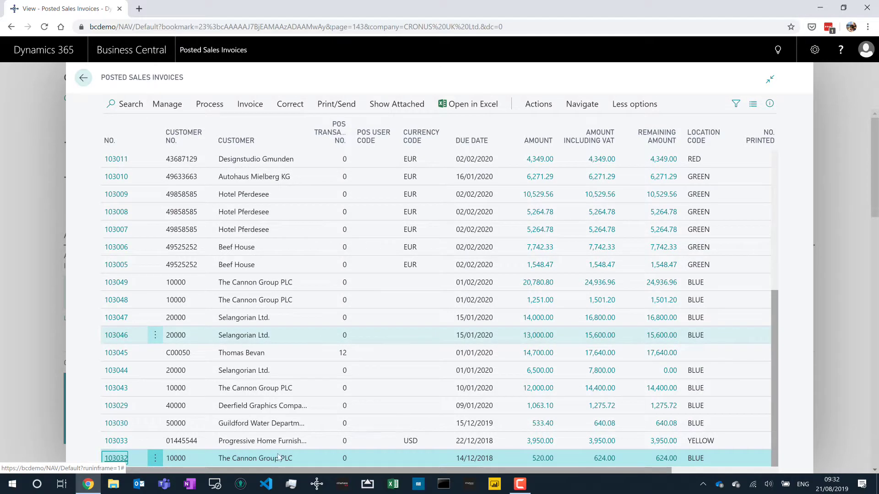
# - Bring up the Sales - Invoice print options for the selected posted invoice
pyautogui.click(336, 104)
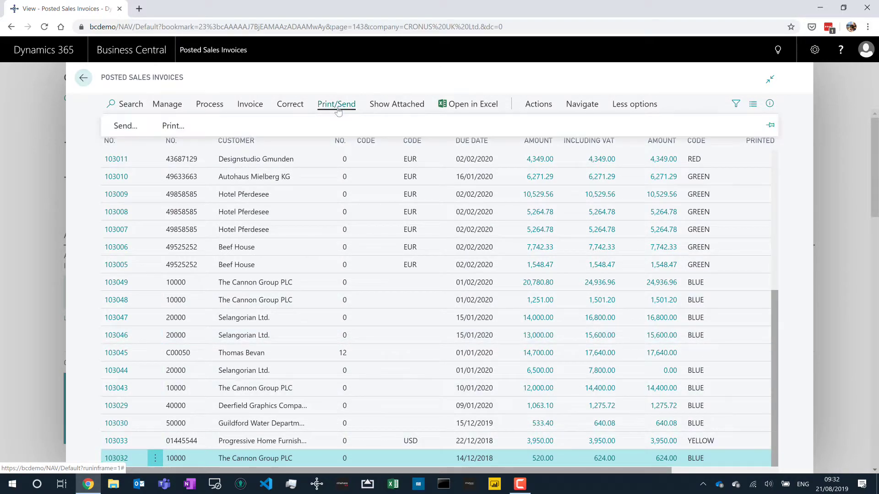
pyautogui.click(169, 126)
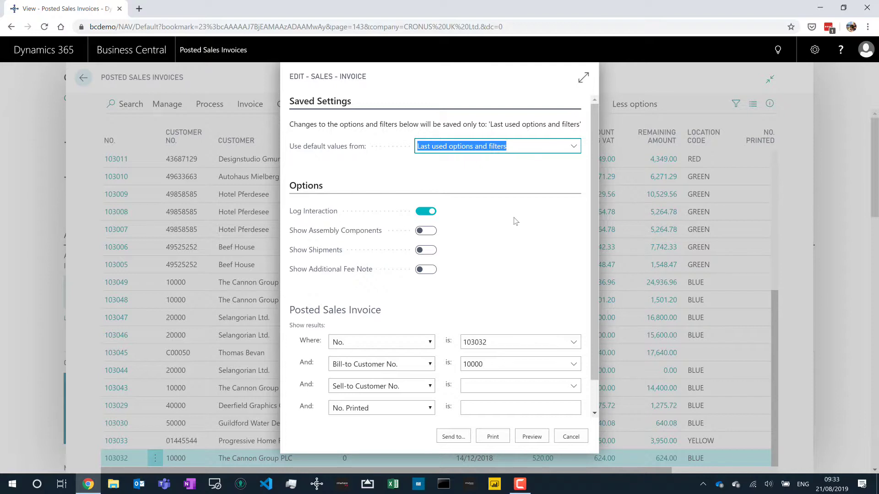
pyautogui.scroll(-1, 514, 221)
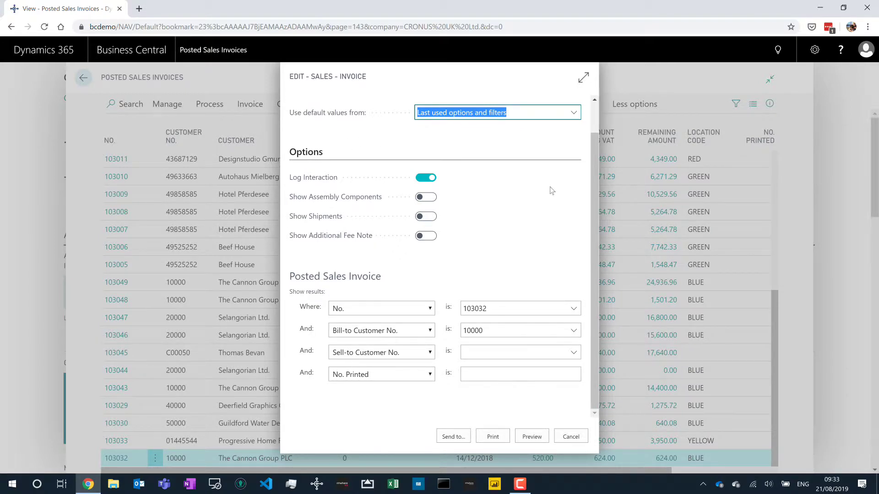
# - Preview the one-page invoice totalling 624.00 with 20% VAT, then close the preview
pyautogui.click(540, 437)
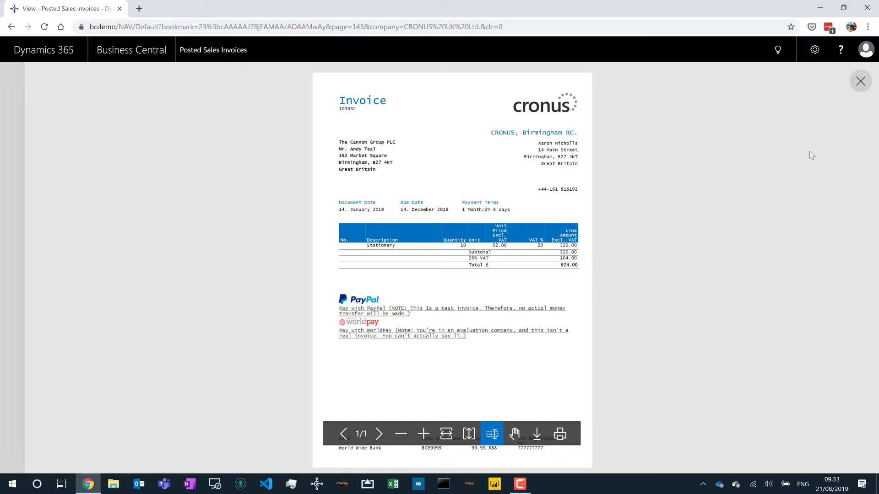
pyautogui.click(860, 81)
pyautogui.click(787, 54)
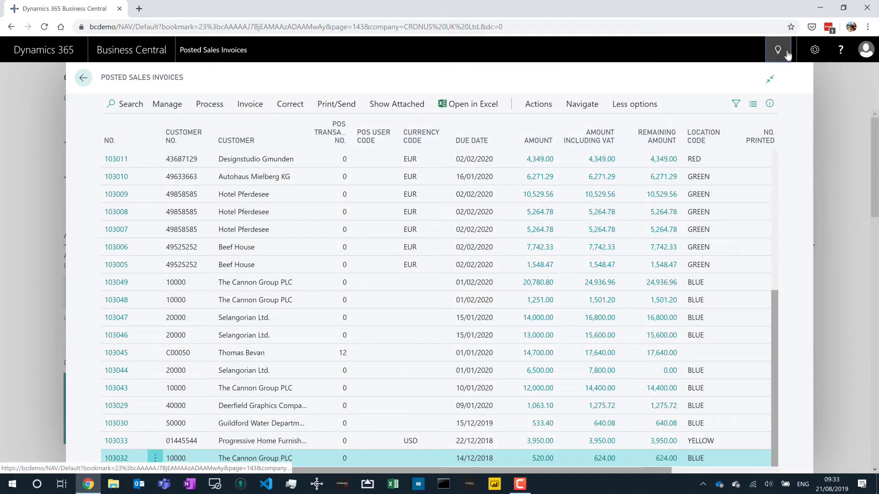
# - Search for 'custom report' and open the Custom Report Layouts page
pyautogui.write('custom repor')
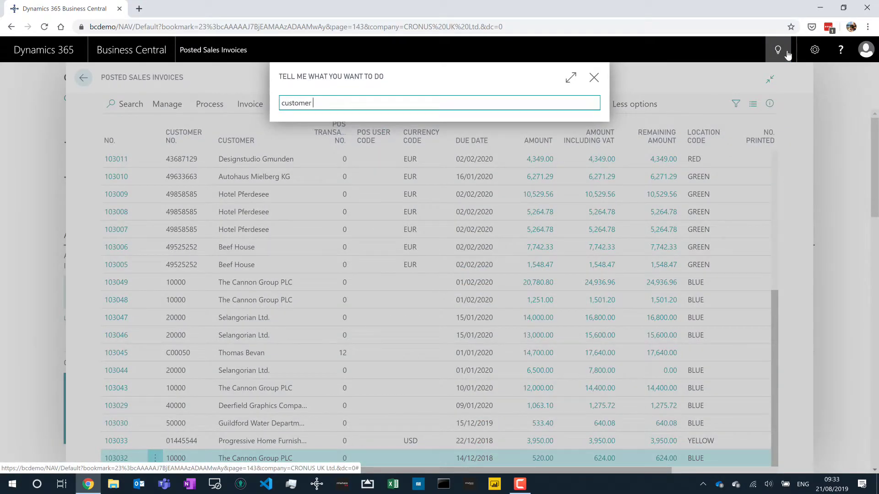
pyautogui.press('BackSpace')
pyautogui.press('BackSpace')
pyautogui.write('report')
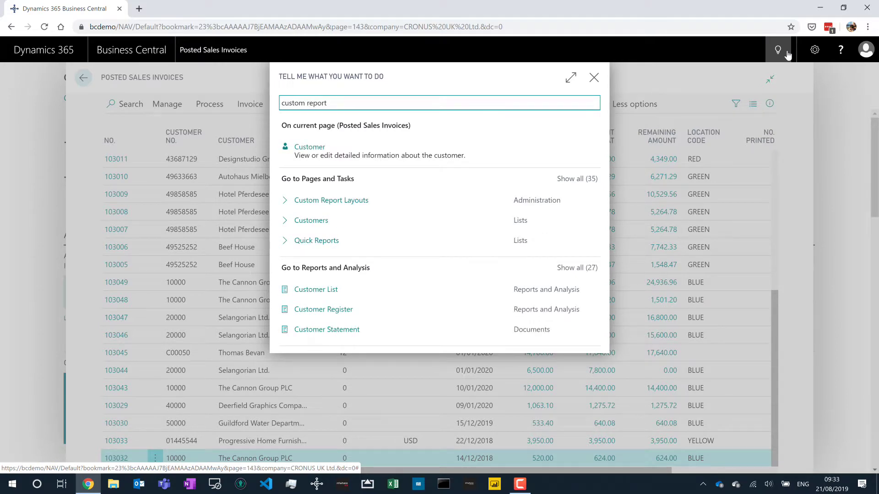
pyautogui.click(315, 202)
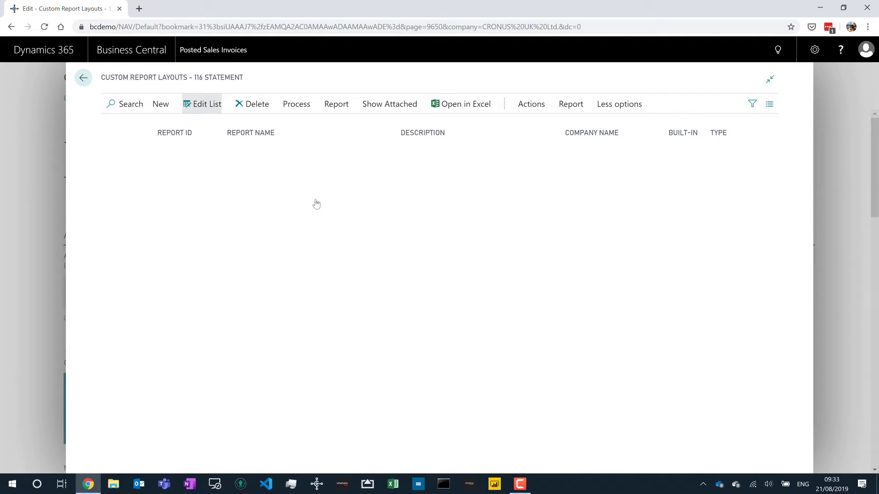
pyautogui.scroll(-2, 691, 222)
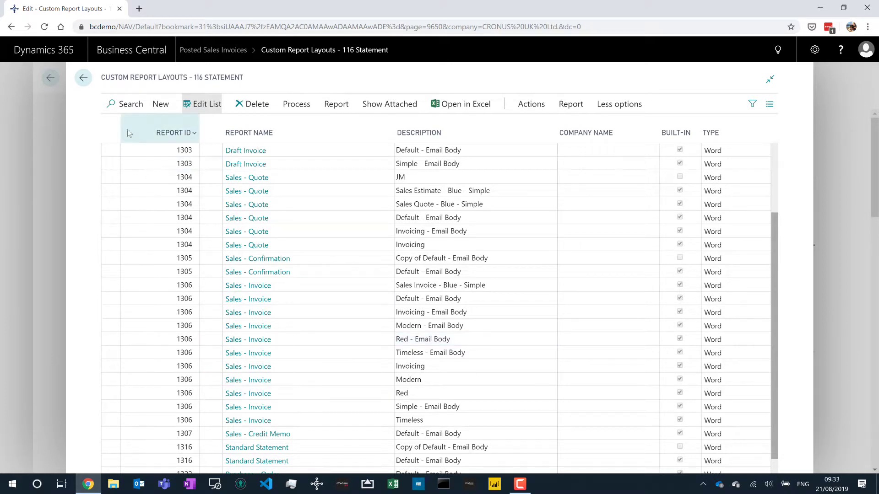
# - Filter the layouts by 'invoice' and select the 1306 Sales - Invoice layout
pyautogui.click(114, 104)
pyautogui.write('invoice')
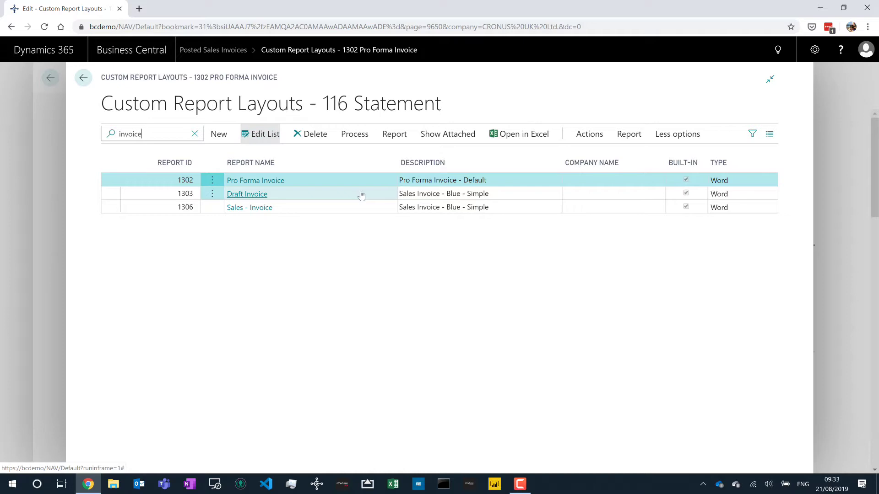
pyautogui.click(512, 208)
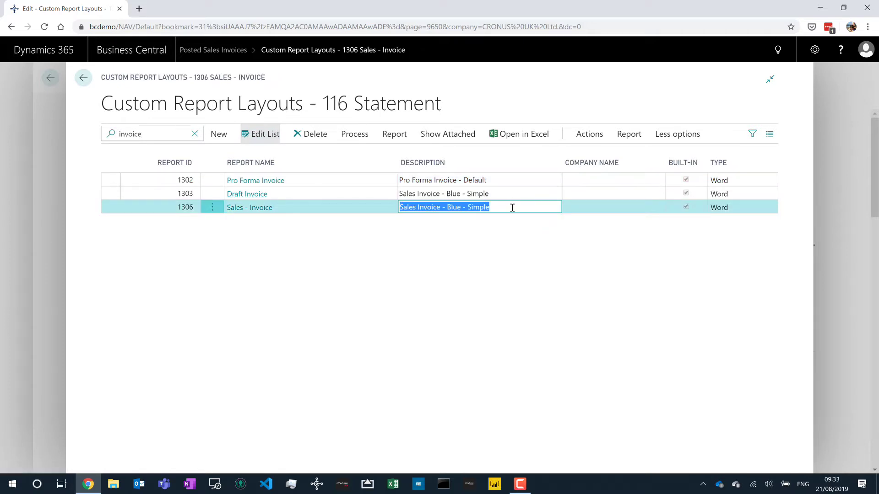
pyautogui.click(394, 134)
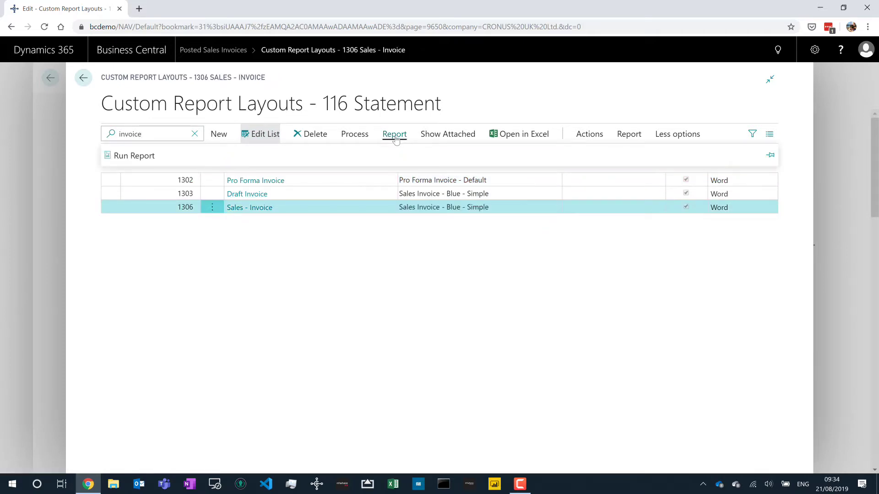
pyautogui.click(136, 157)
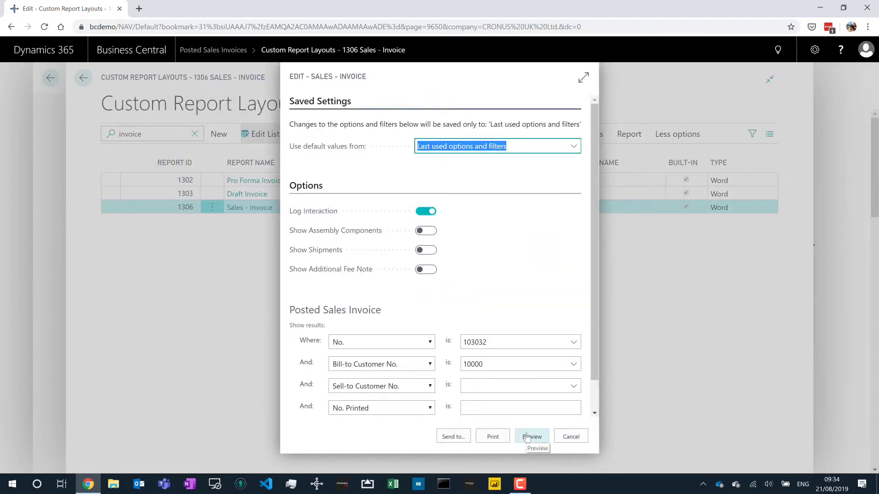
pyautogui.click(526, 438)
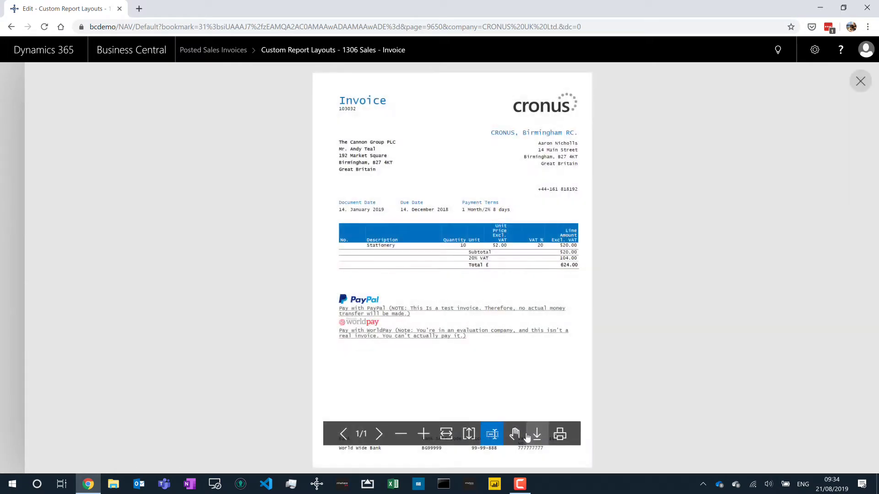
pyautogui.click(860, 82)
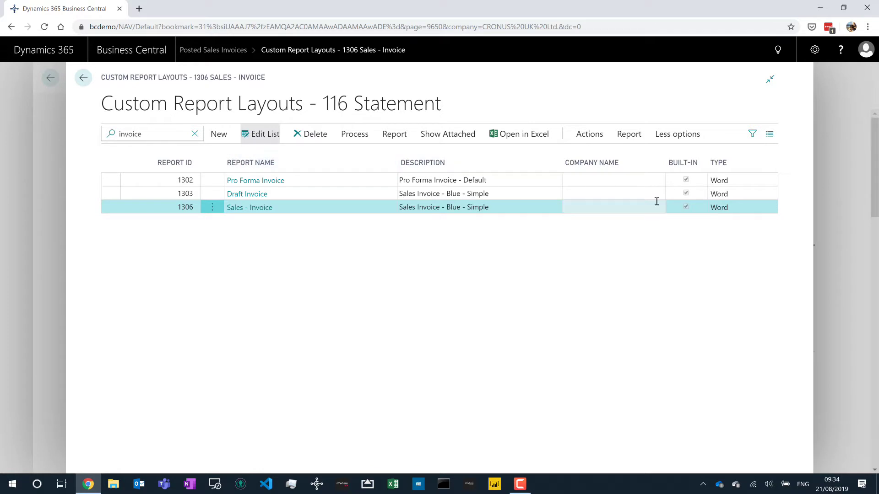
# - Copy the 1306 Sales - Invoice layout, creating 'Copy of Sales Invoice - Blue - Simple'
pyautogui.click(361, 135)
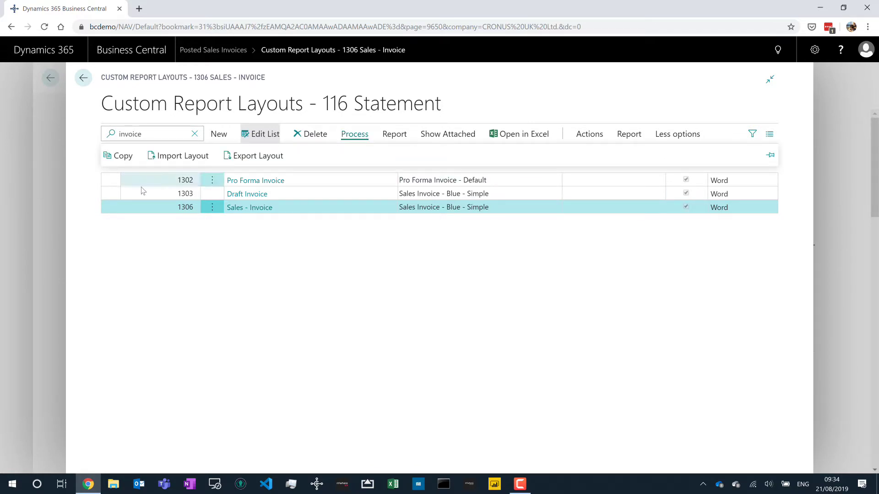
pyautogui.click(117, 156)
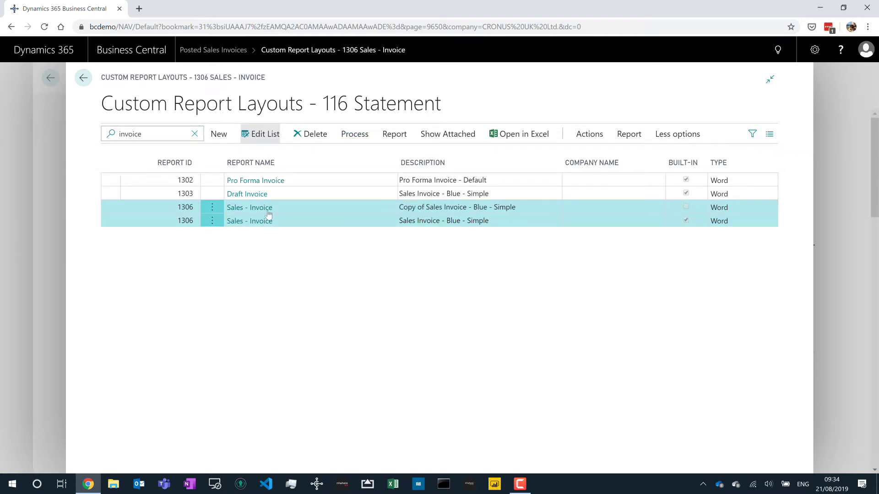
pyautogui.click(411, 207)
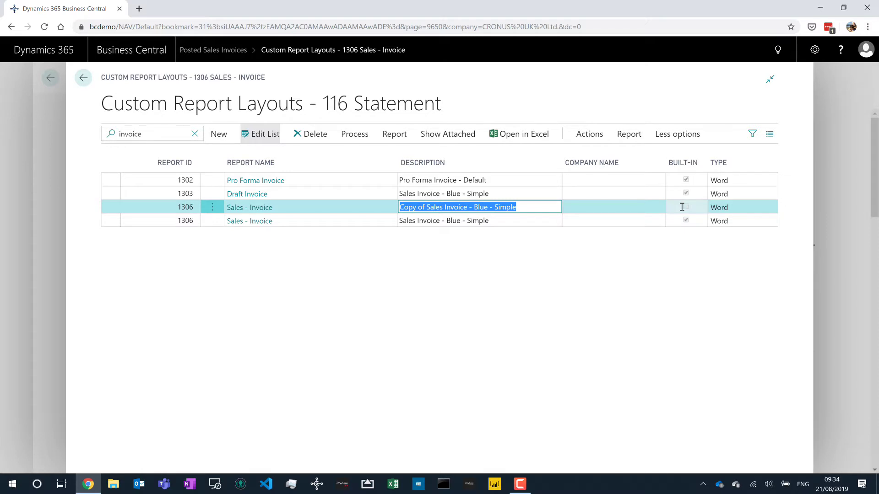
pyautogui.click(385, 137)
pyautogui.click(350, 136)
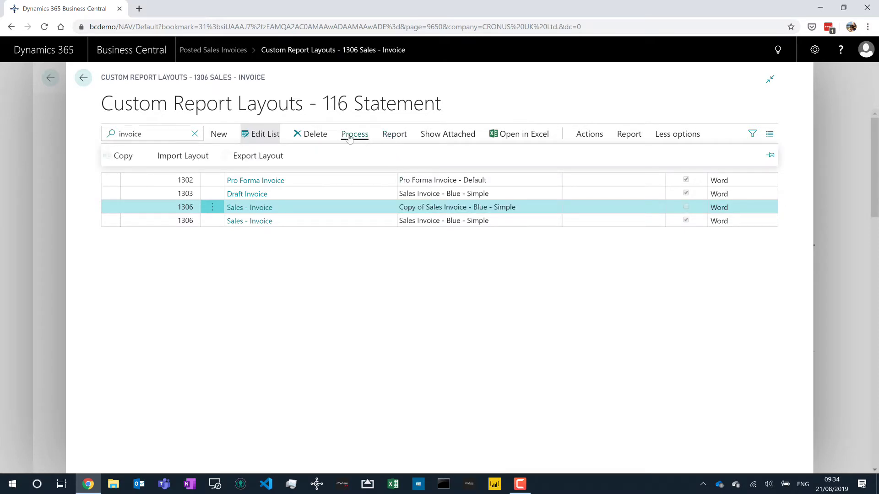
pyautogui.click(282, 158)
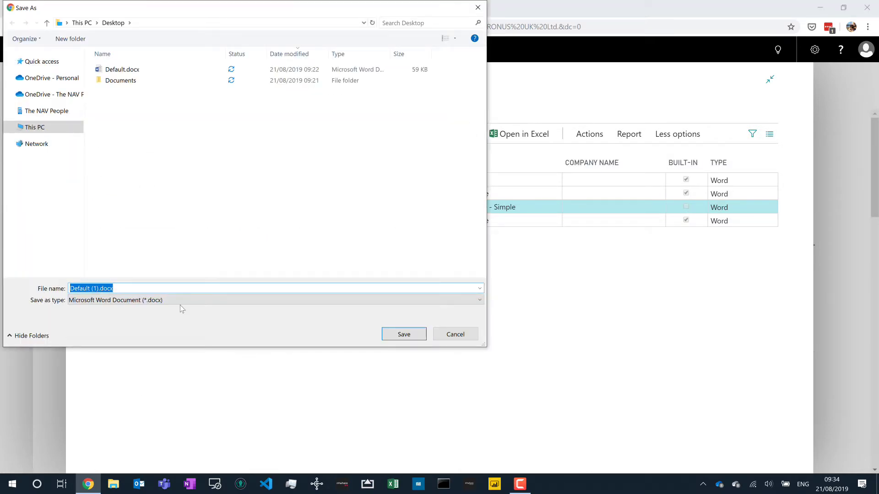
# - Save the exported layout as Invoice Layout.docx and open it in Word
pyautogui.write('Invoice Layout')
pyautogui.press('Return')
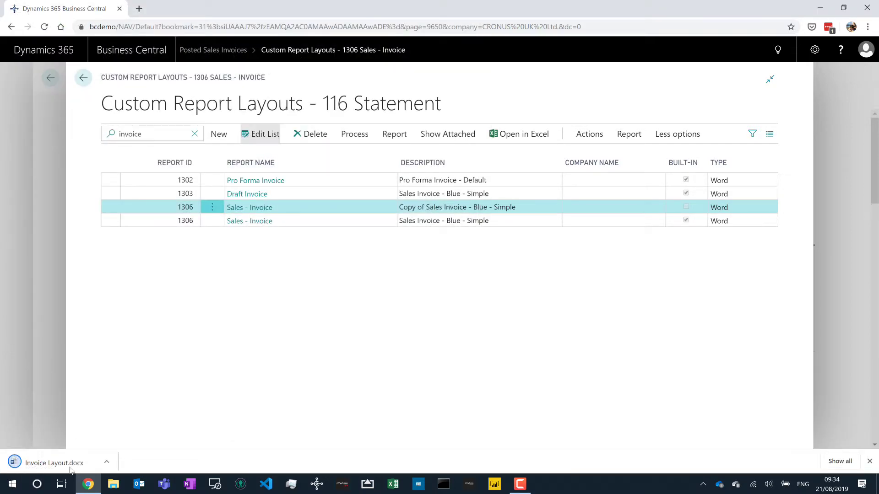
pyautogui.click(59, 470)
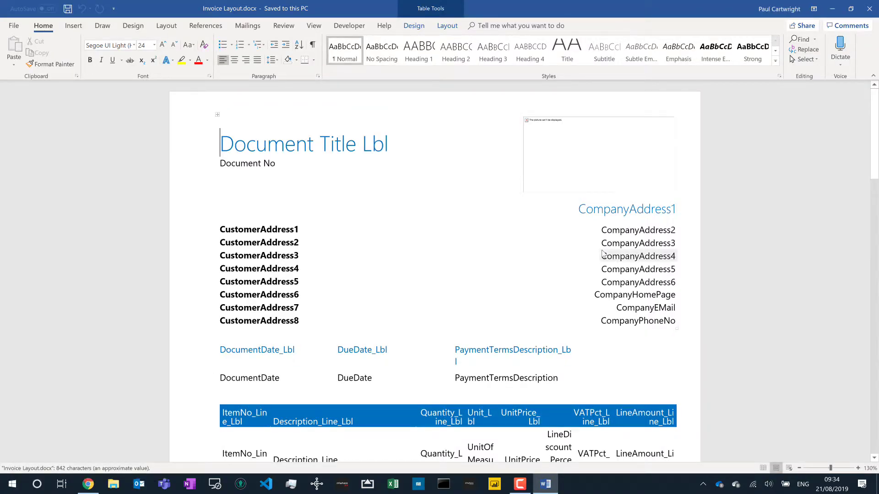
# - Inspect the CustomerAddress1/4/6, Description_Line_Lbl and Quantity_Line_Lbl field placeholders in the document
pyautogui.click(240, 235)
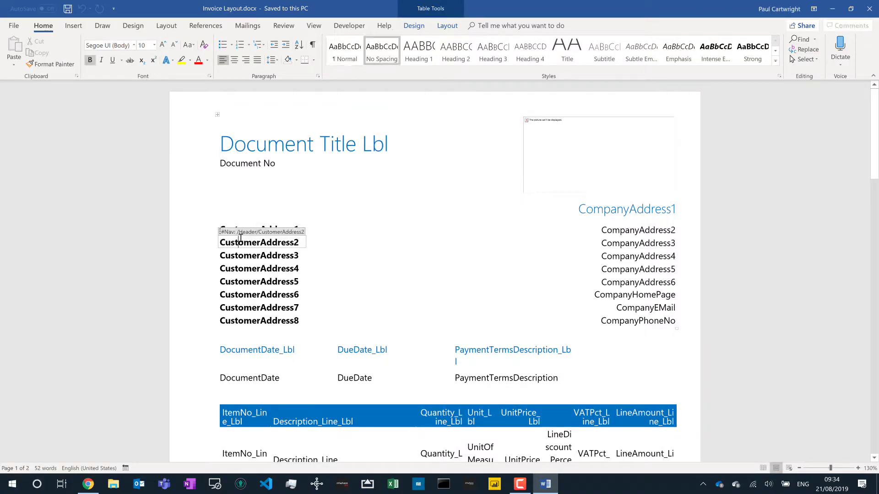
pyautogui.click(242, 266)
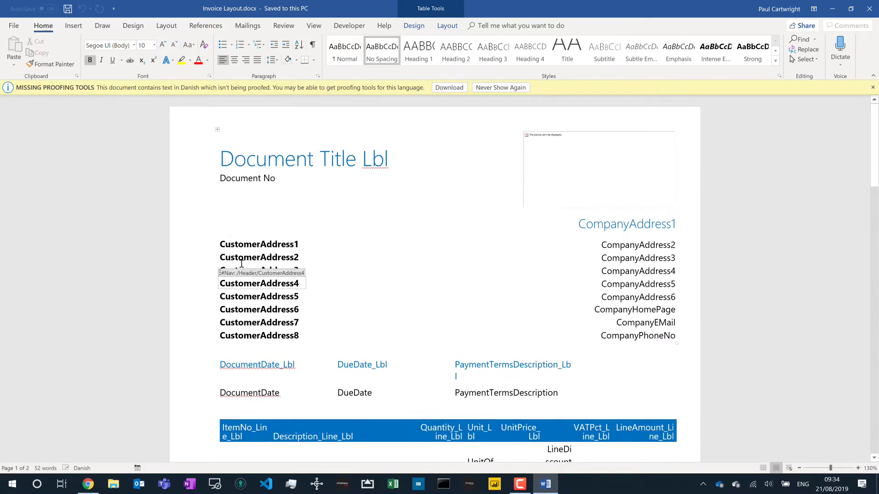
pyautogui.click(265, 310)
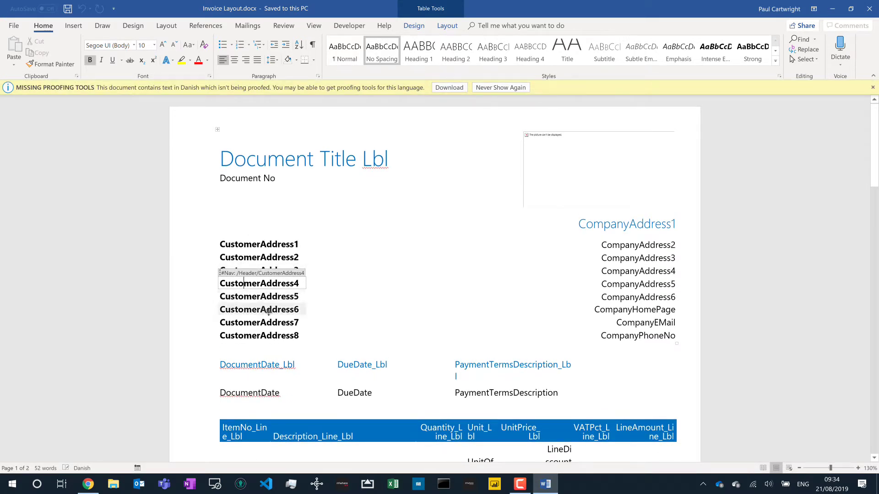
pyautogui.scroll(-1, 348, 329)
pyautogui.click(295, 387)
pyautogui.scroll(-3, 295, 387)
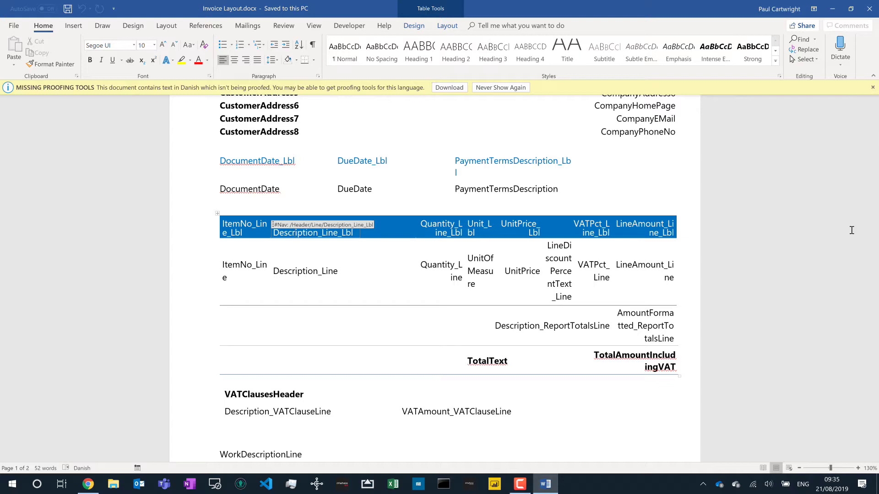
pyautogui.click(441, 228)
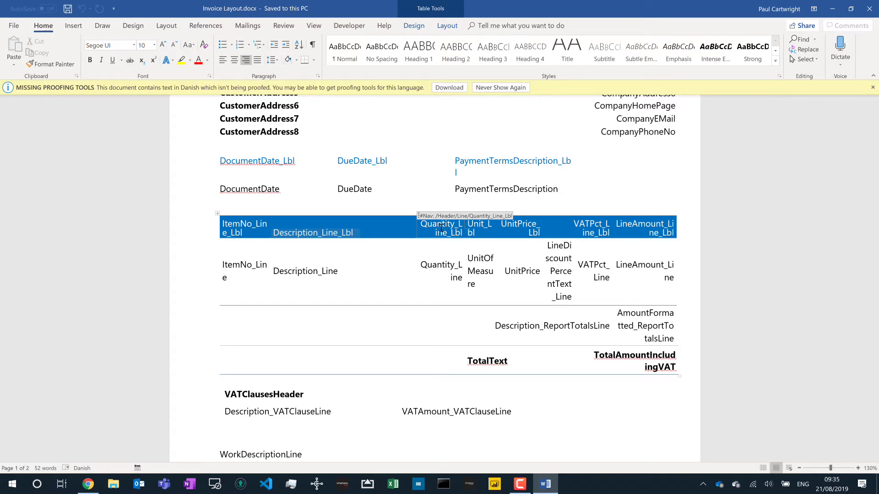
# - Inspect the TotalText content control in Invoice Layout.docx, then close Word
pyautogui.click(522, 361)
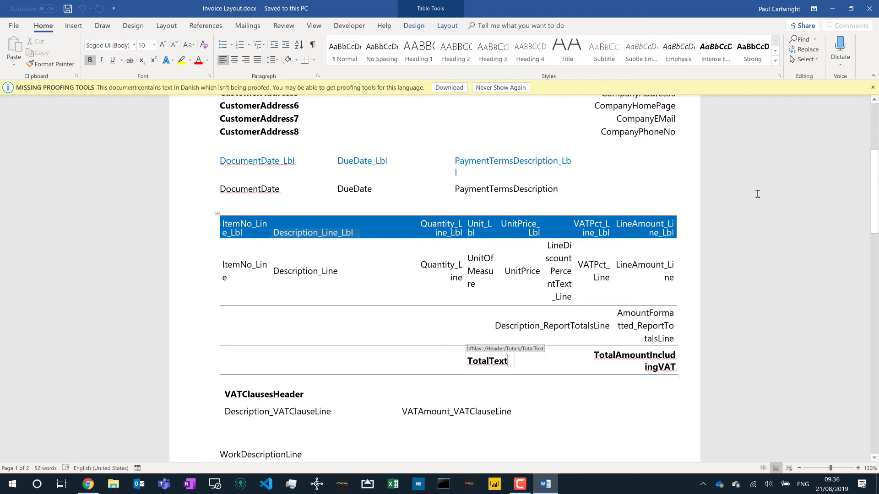
pyautogui.click(872, 7)
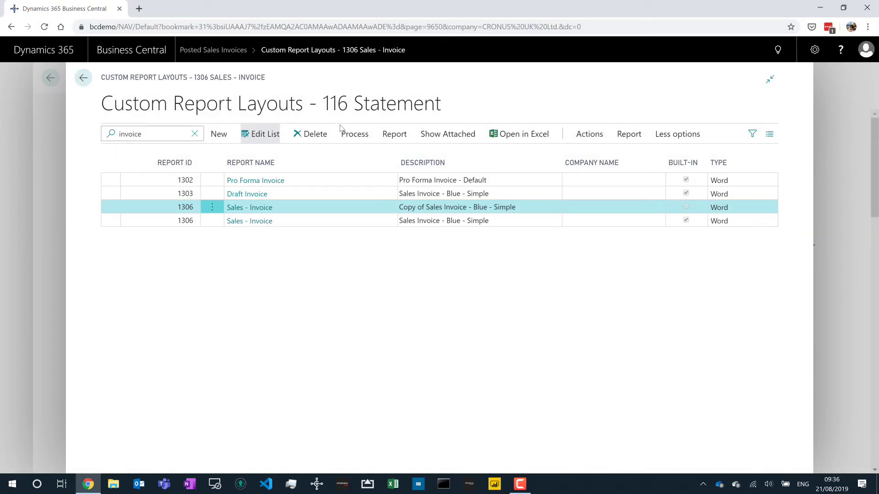
# - Select the copied 1306 layout's description under Process and launch the Tell me search
pyautogui.click(355, 134)
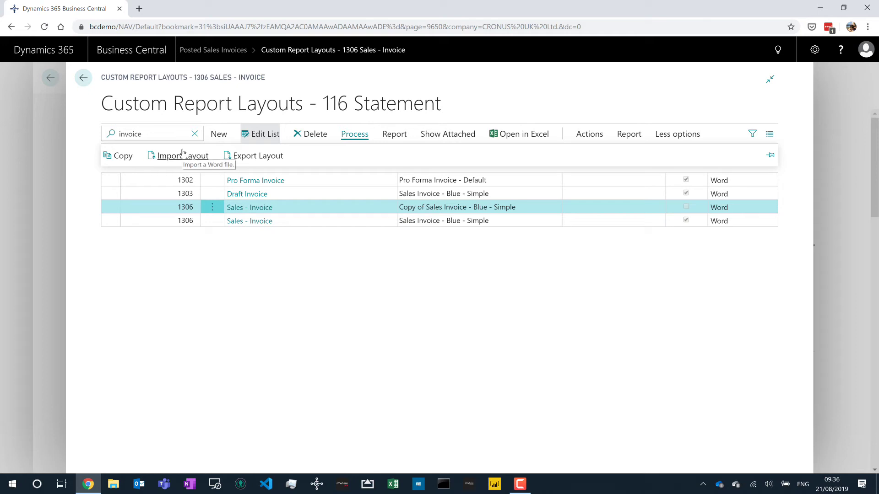
pyautogui.click(405, 205)
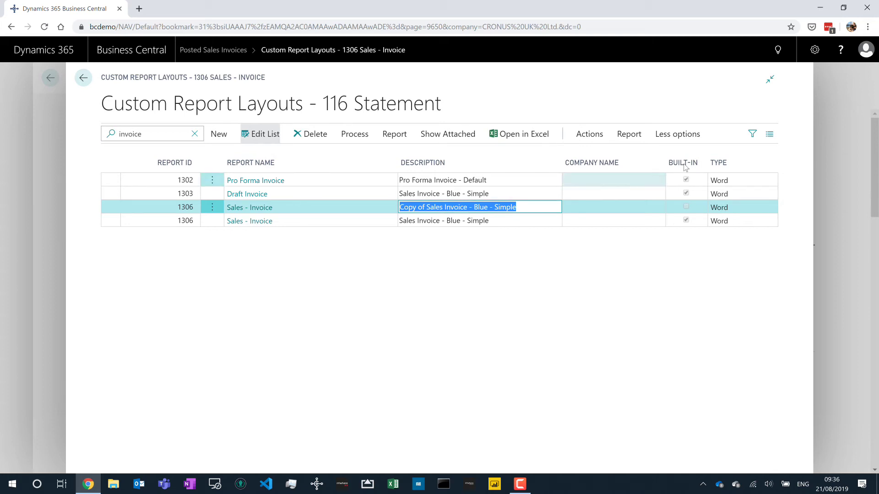
pyautogui.click(774, 49)
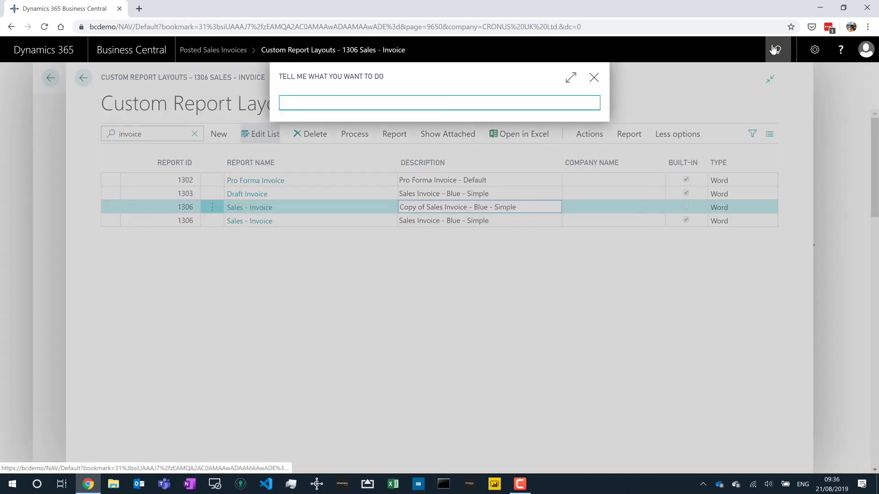
# - Open Report Layout Selection, filter it to 'invoice', and open report 1306's Custom Layout lookup
pyautogui.write('reprort l')
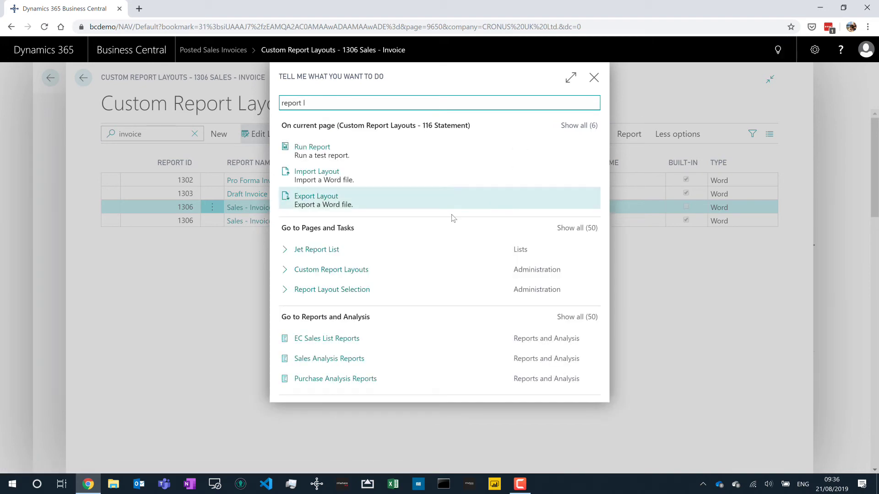
pyautogui.click(350, 293)
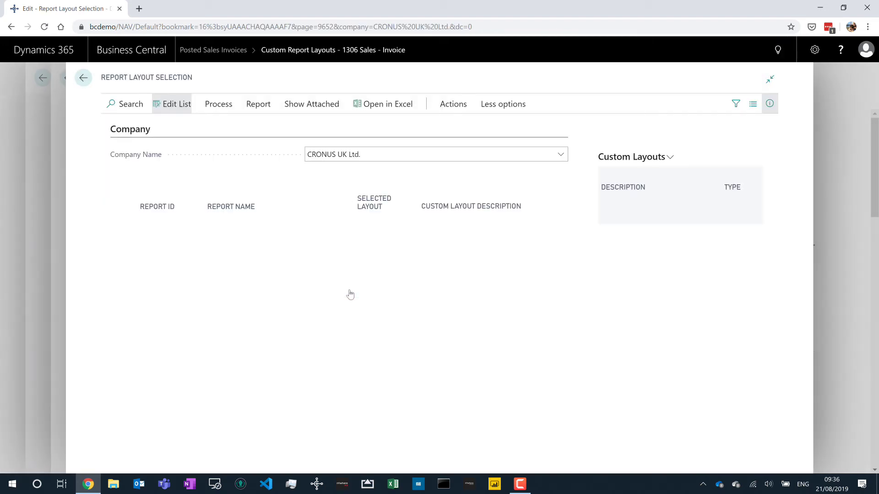
pyautogui.click(131, 104)
pyautogui.write('invoice')
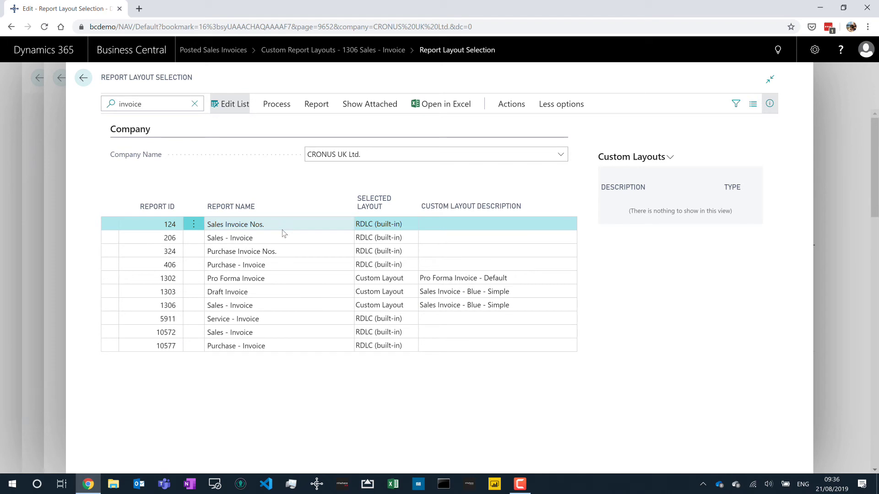
pyautogui.click(395, 309)
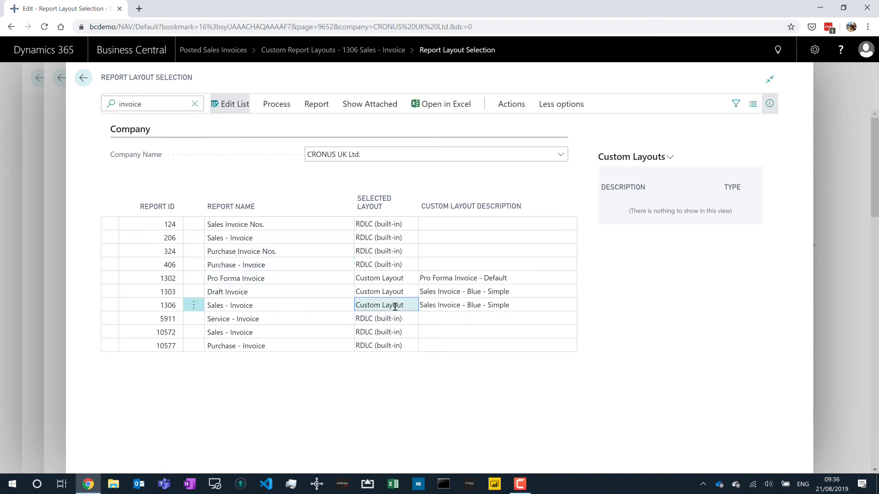
pyautogui.click(479, 305)
pyautogui.click(568, 305)
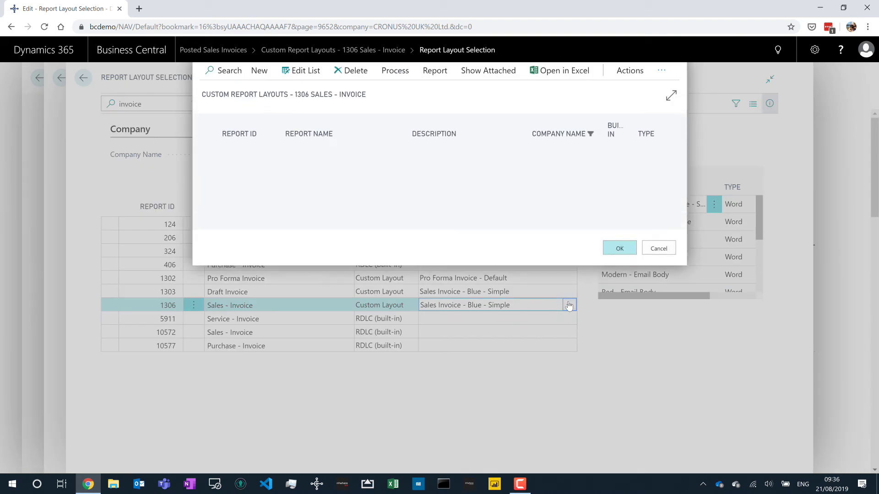